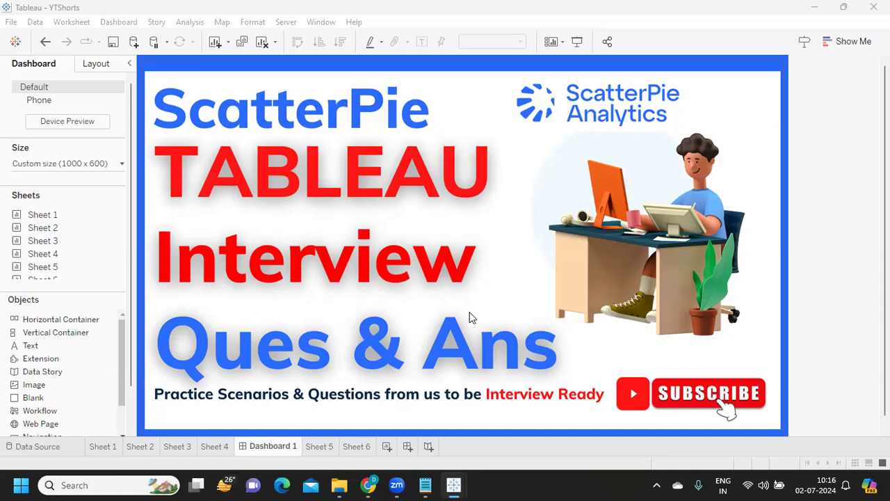
Step: Bring the Scatterpie interview notes in Notepad to the front and highlight the question lines
mouse_move(425, 483)
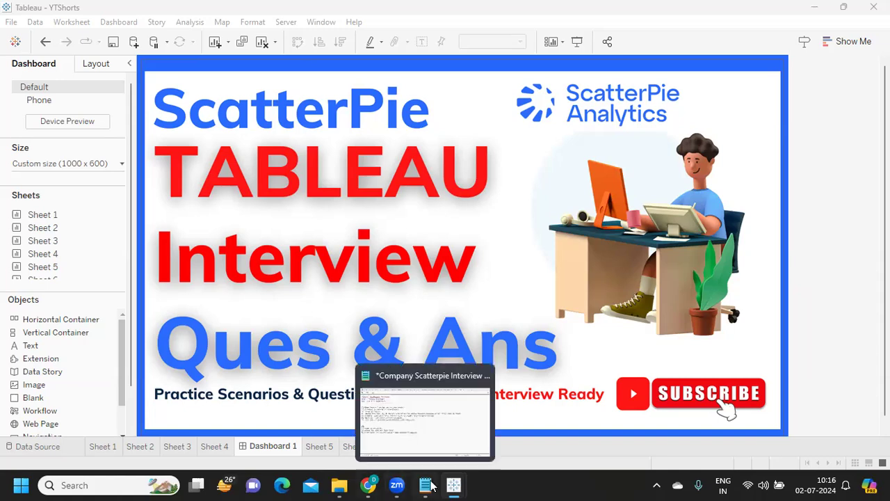
click(424, 431)
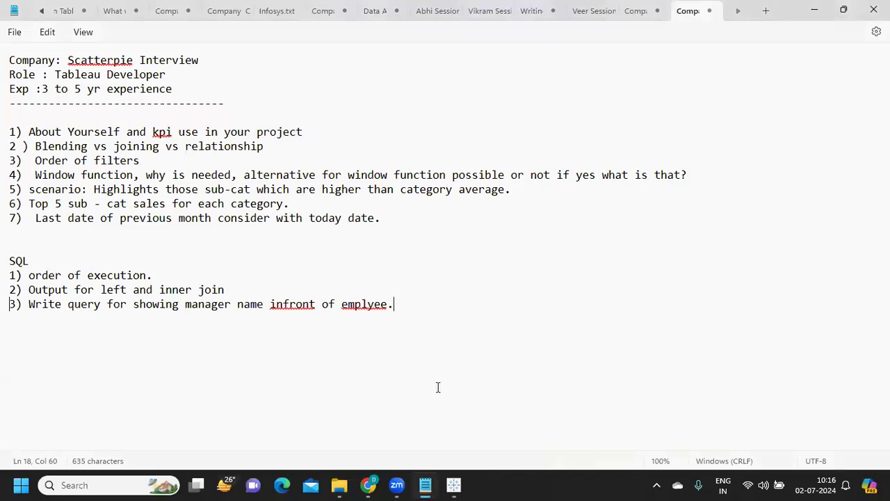
drag(410, 304, 3, 133)
click(207, 220)
Step: Highlight parts of question 1, the kpi wording and the word Yourself, while discussing it
drag(23, 133, 330, 133)
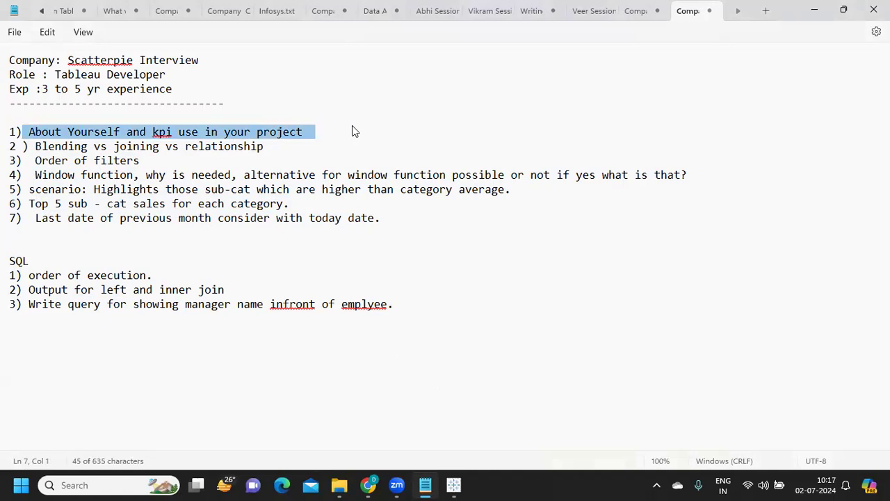
click(158, 132)
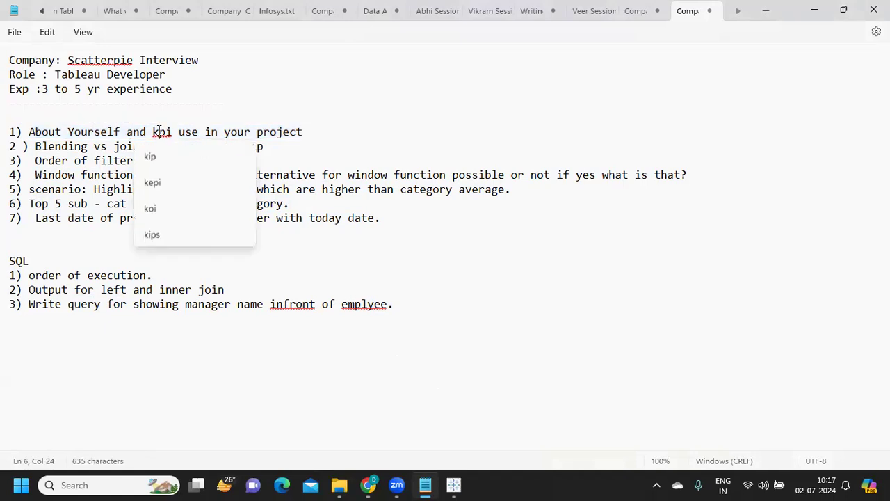
drag(153, 132, 349, 133)
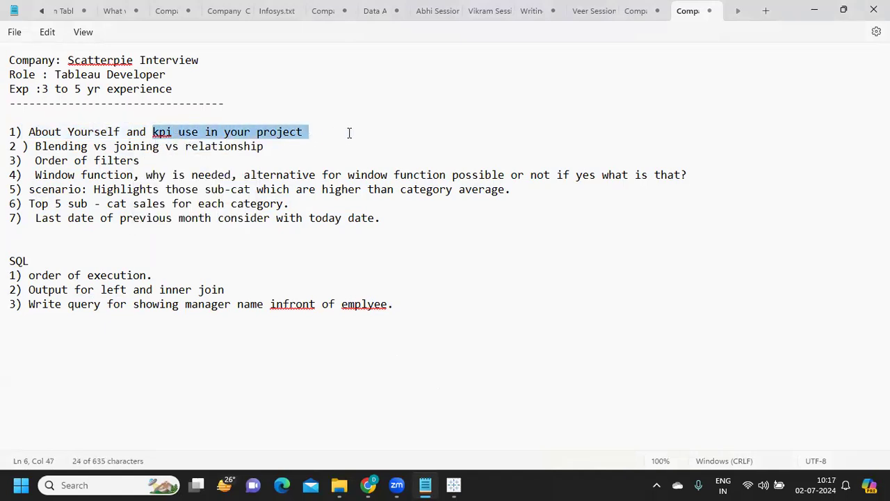
click(349, 133)
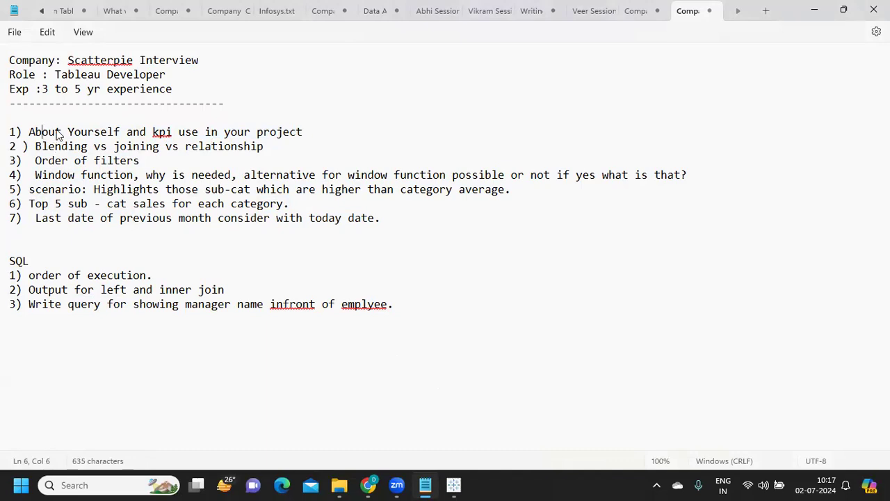
drag(42, 132, 122, 135)
shift+click(333, 128)
click(83, 147)
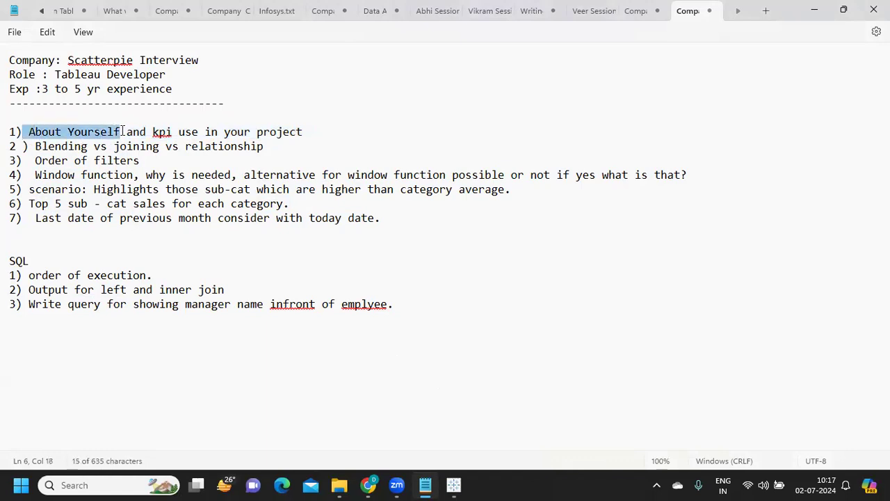
click(122, 131)
double_click(82, 133)
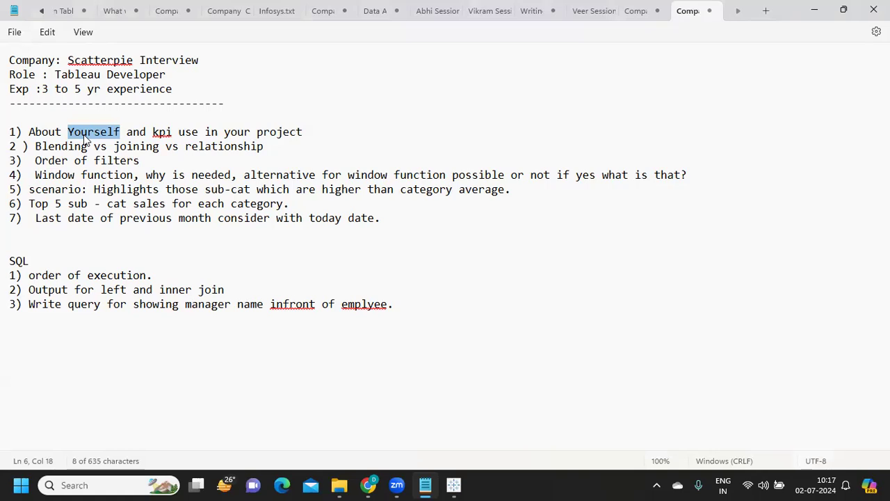
click(184, 132)
Step: Highlight all of question 1, then the About Yourself phrase and the word Yourself
drag(314, 126, 9, 135)
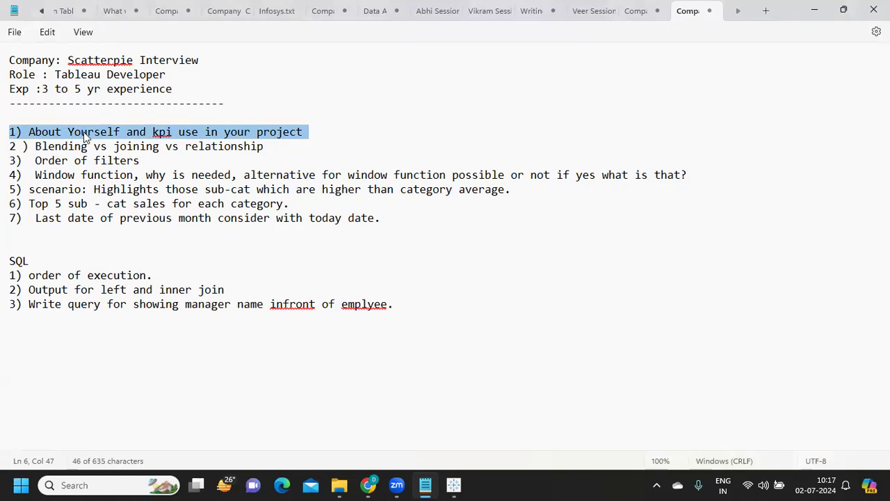
click(342, 130)
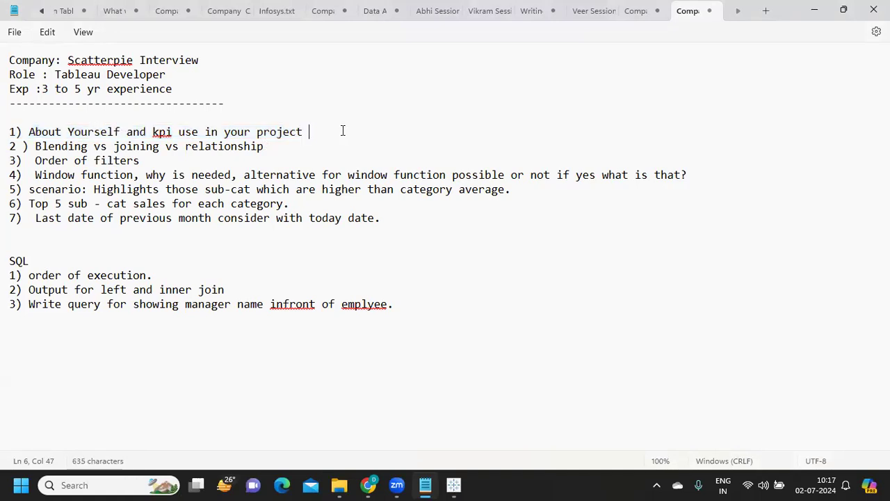
double_click(105, 138)
drag(120, 133, 31, 141)
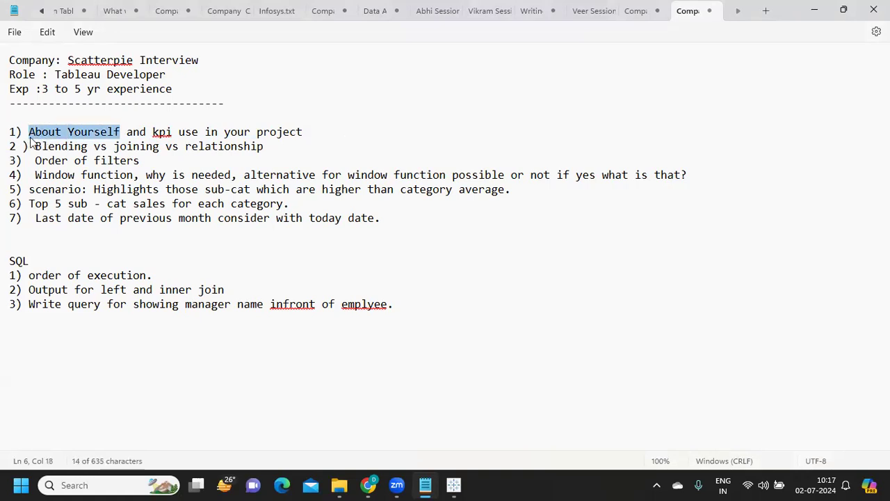
click(68, 132)
drag(68, 132, 122, 134)
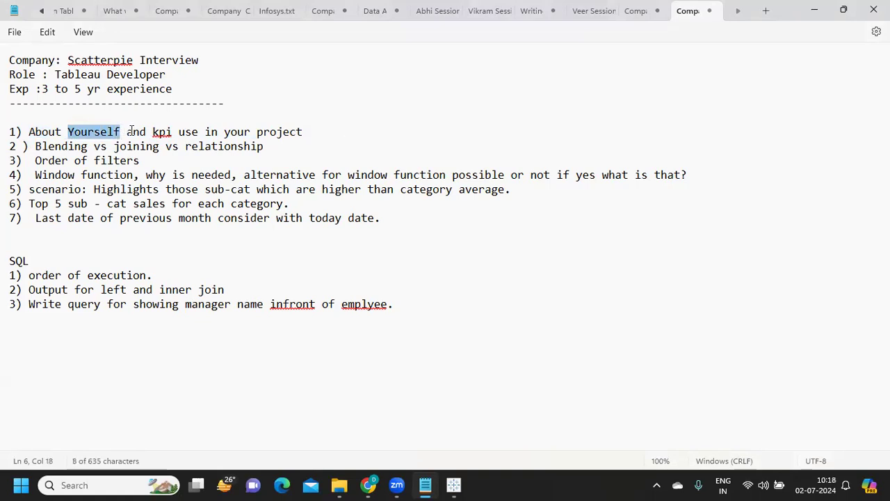
click(91, 137)
double_click(90, 137)
double_click(92, 136)
Step: Highlight kpi use in question 1, then Blending, joining and relationship in question 2
click(156, 135)
drag(158, 136, 199, 135)
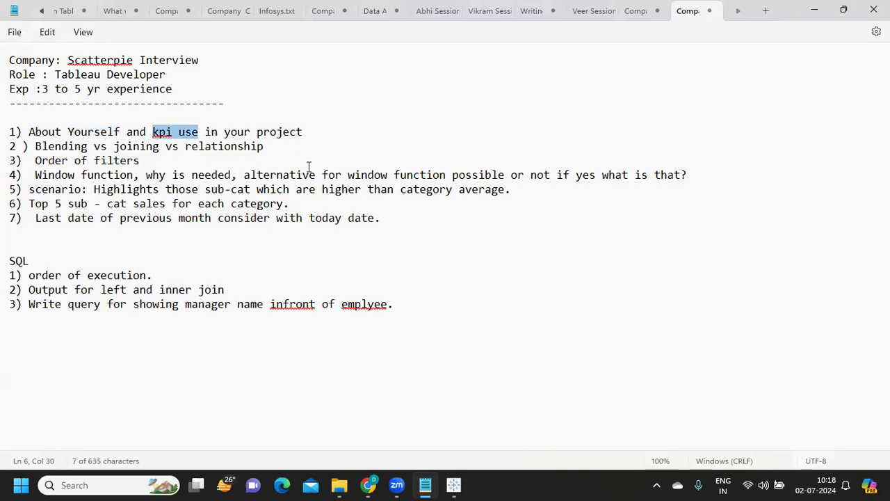
drag(42, 146, 276, 147)
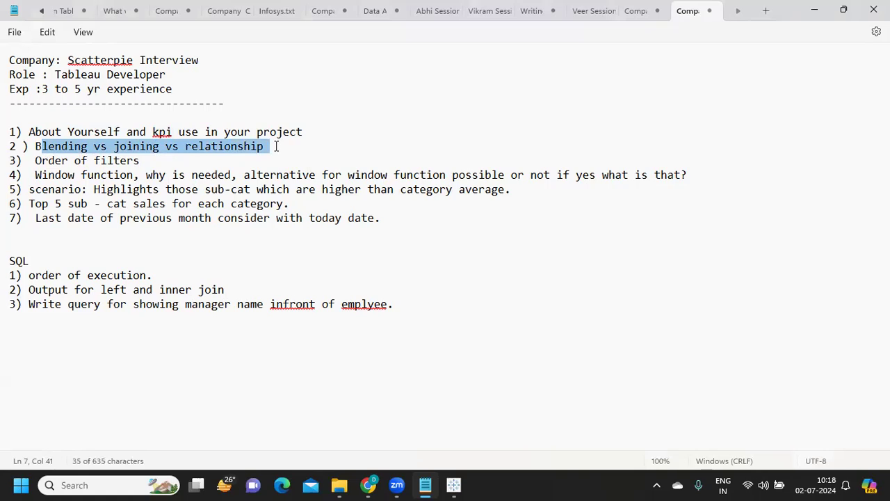
double_click(70, 150)
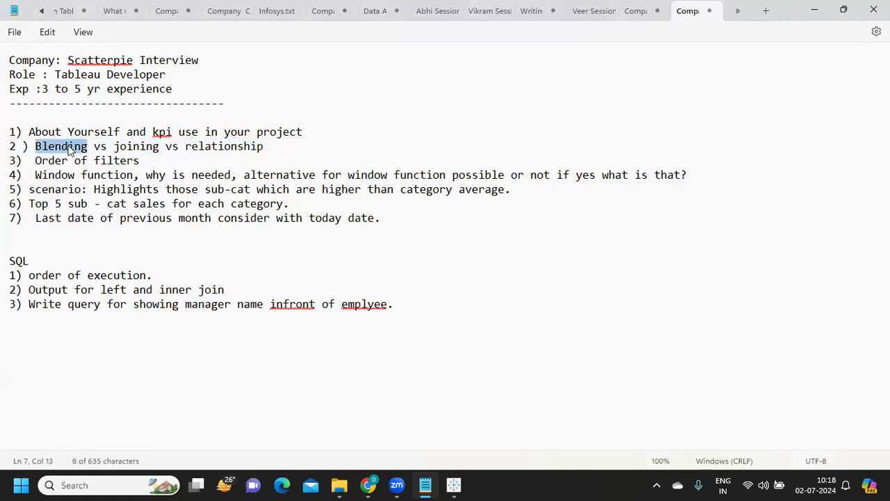
double_click(139, 150)
double_click(208, 147)
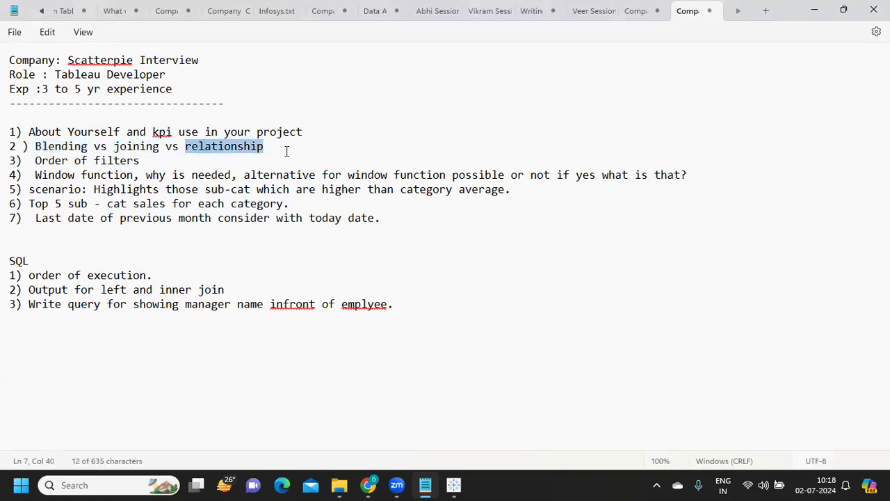
drag(286, 147, 36, 155)
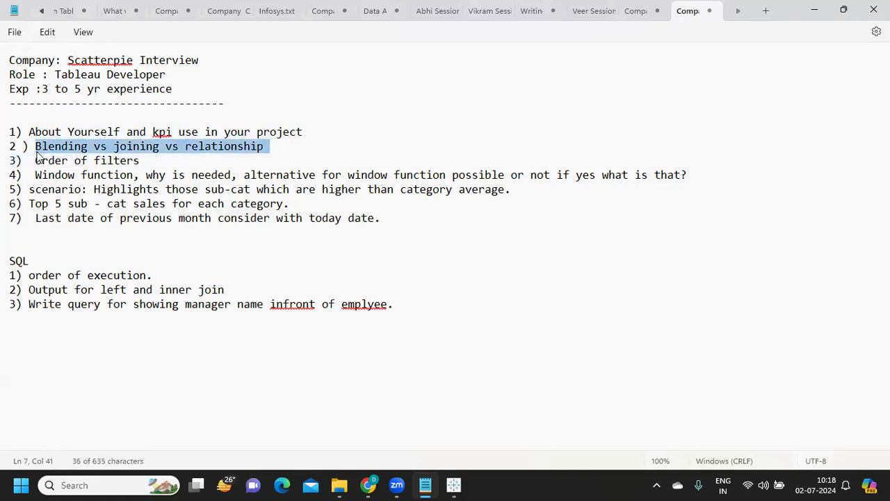
Step: Re-highlight joining, relationship, Blending and the whole of question 2 while explaining them
double_click(137, 149)
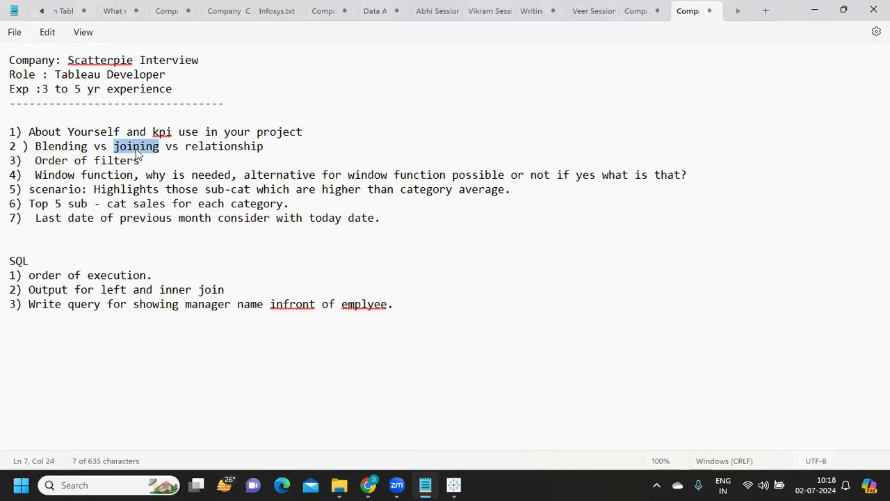
double_click(221, 145)
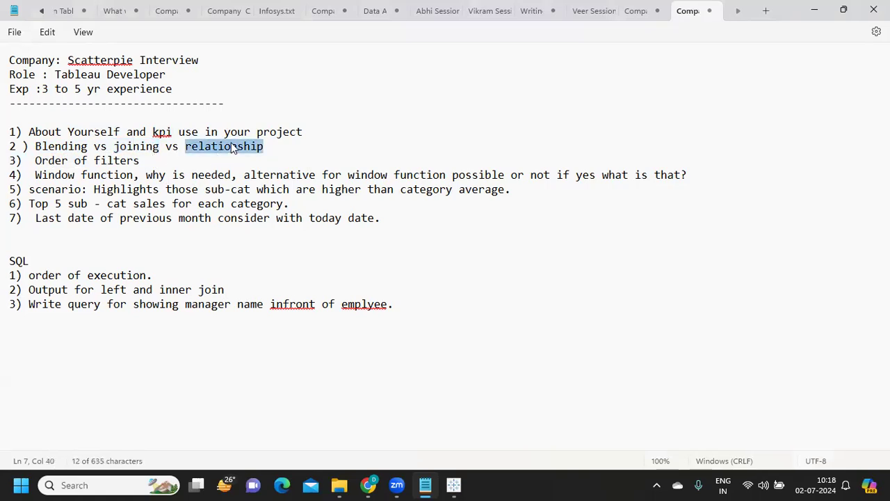
double_click(69, 147)
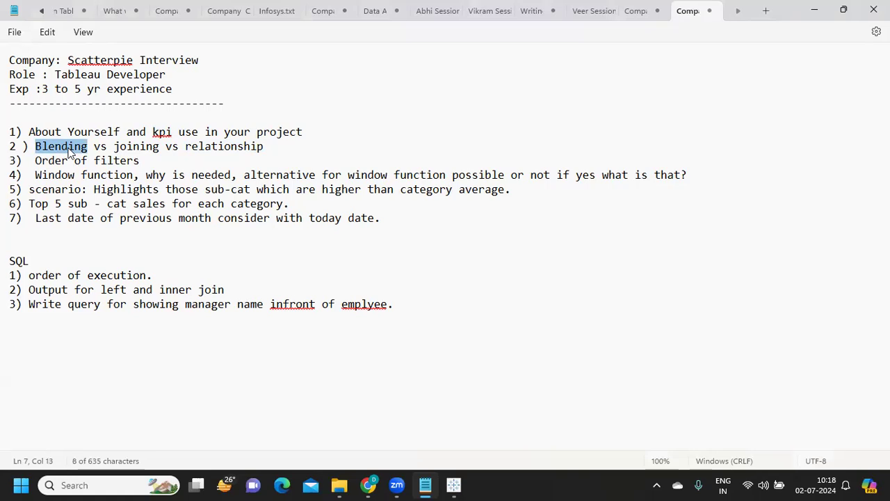
click(68, 147)
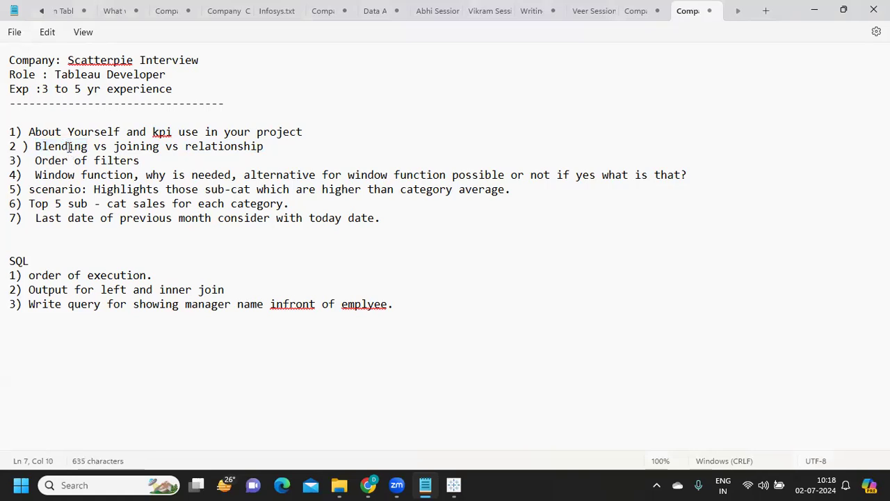
drag(287, 148, 33, 146)
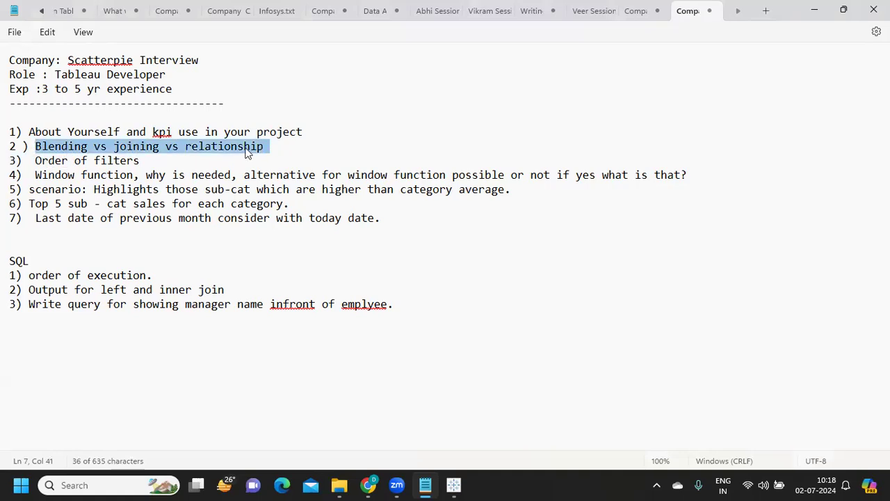
double_click(141, 148)
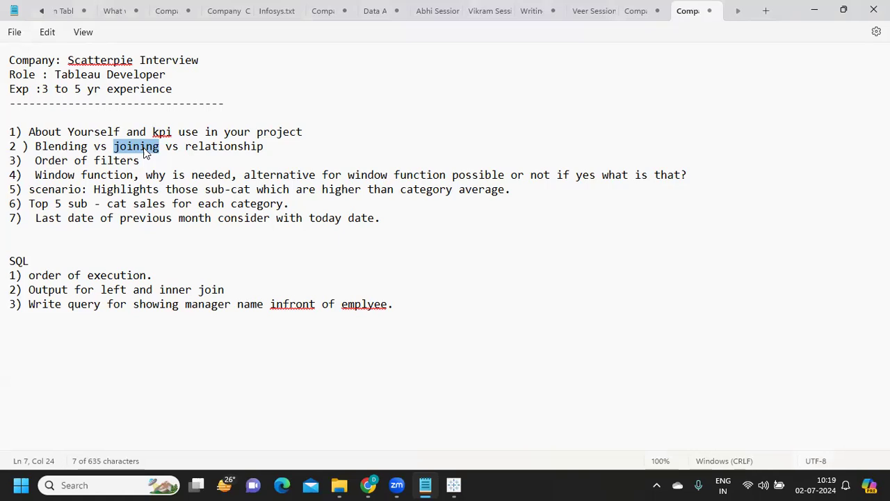
Step: Add a blank line after question 2 and end it with *** to mark it important
click(289, 147)
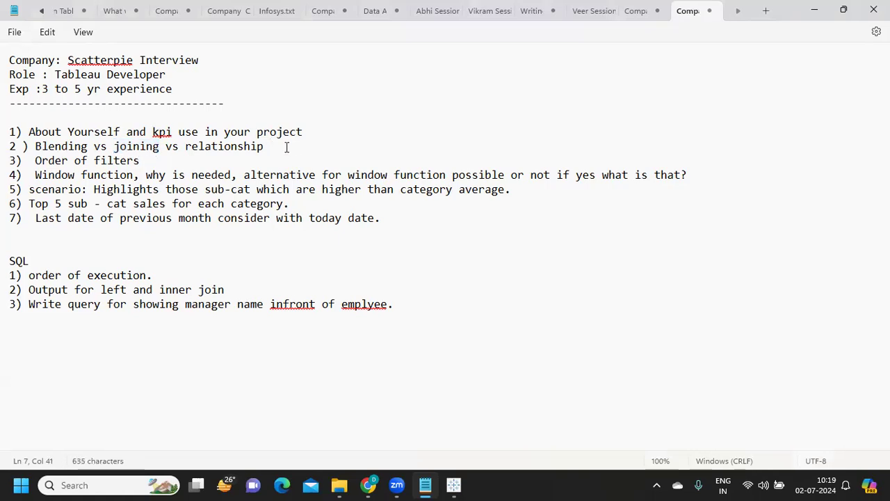
key(Return)
click(286, 147)
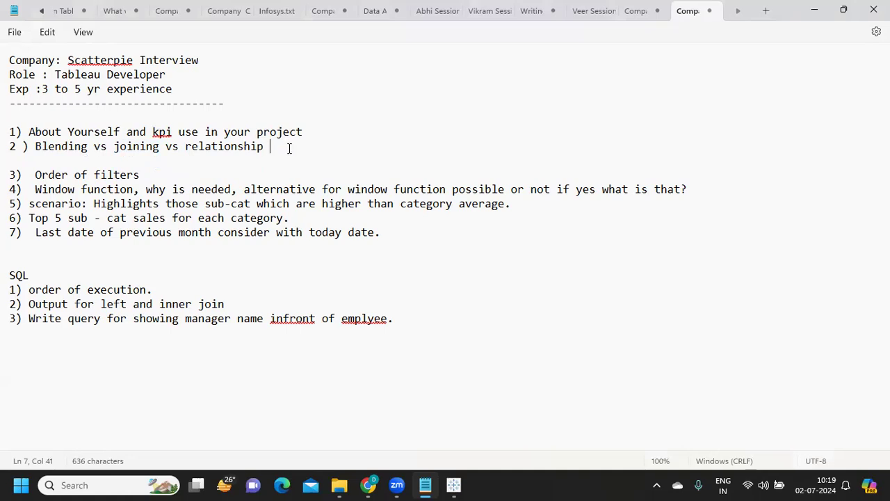
text(***)
drag(141, 174, 18, 176)
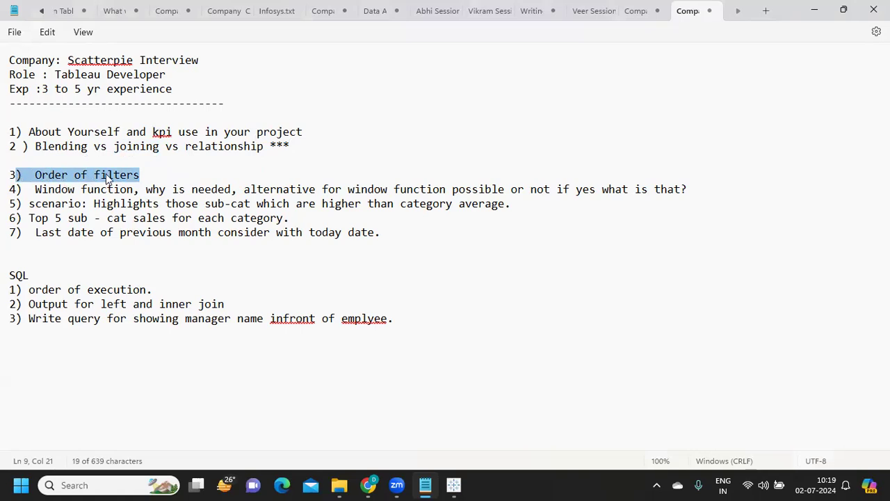
drag(139, 174, 204, 195)
click(88, 203)
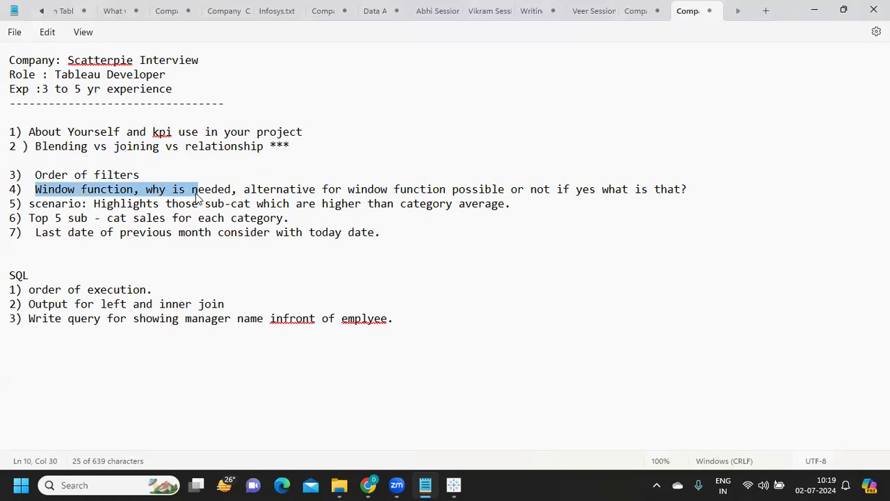
click(161, 189)
click(94, 189)
double_click(92, 190)
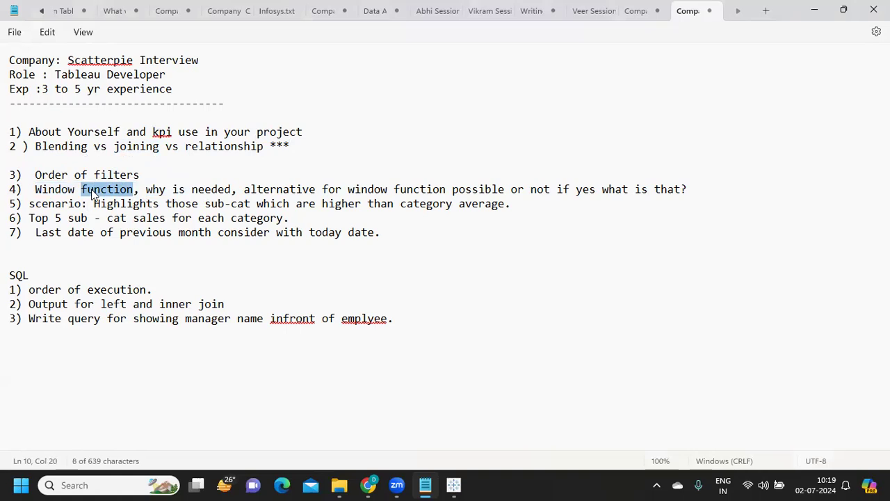
drag(35, 189, 137, 189)
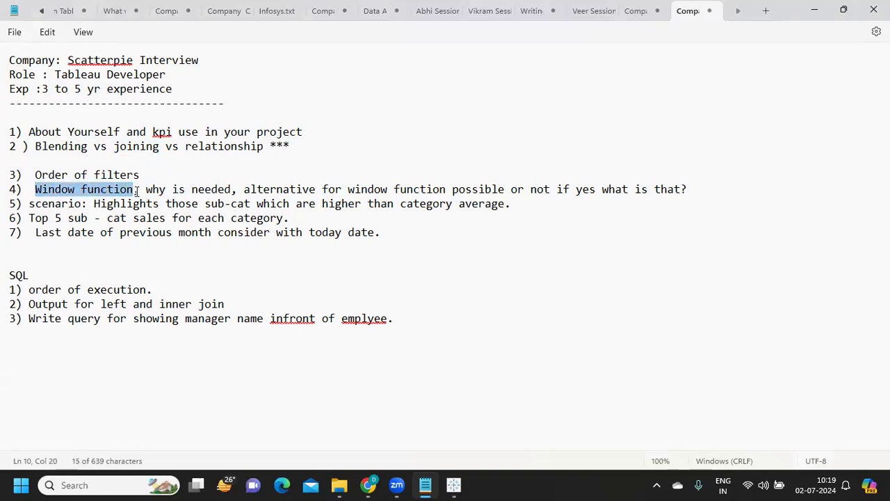
click(155, 192)
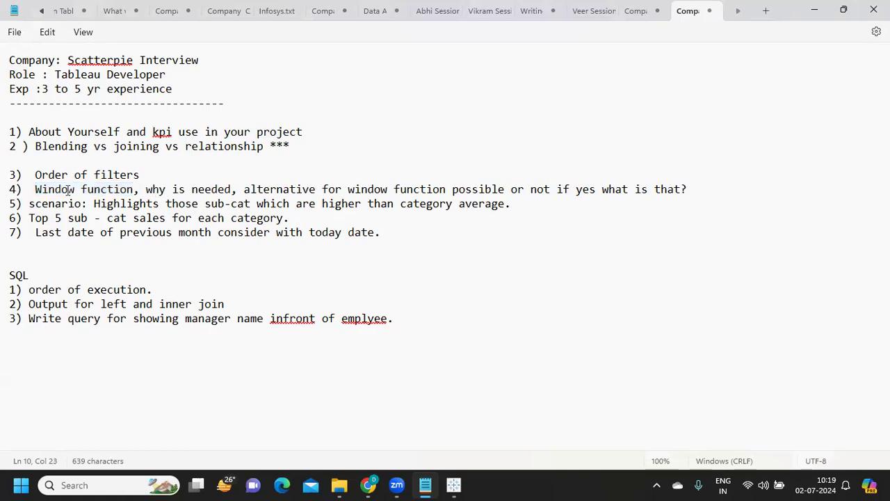
drag(34, 189, 503, 191)
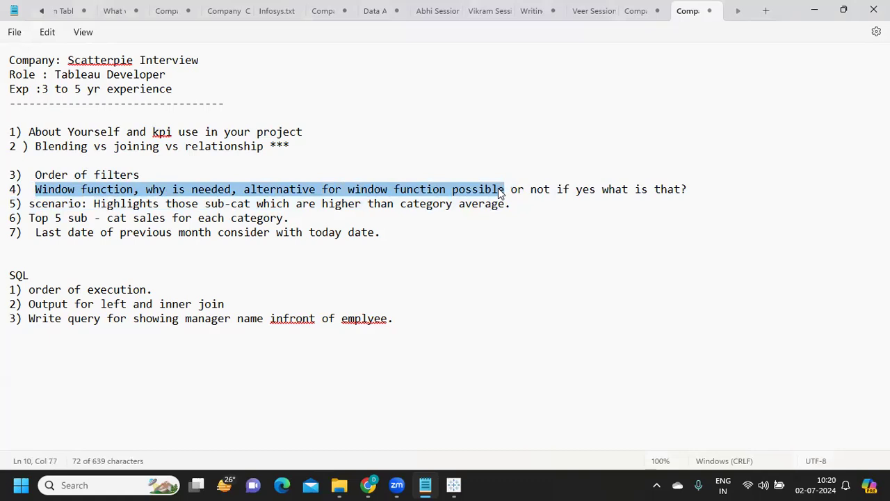
click(203, 189)
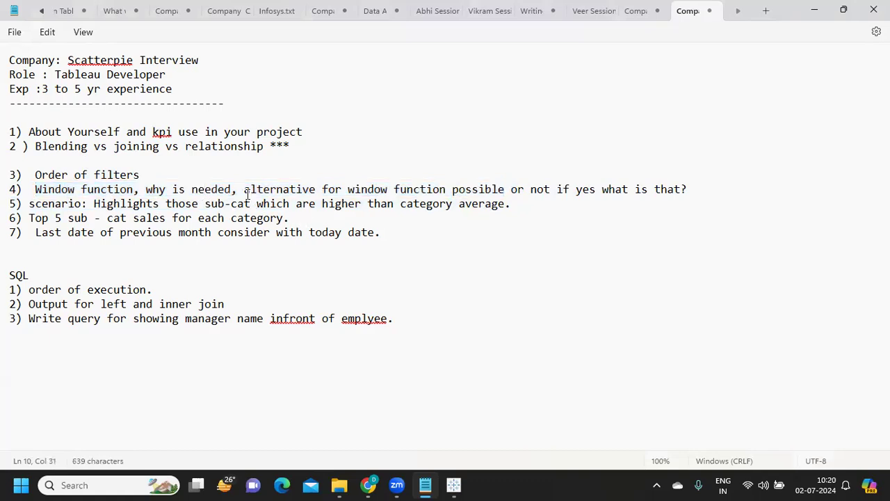
drag(247, 194, 509, 193)
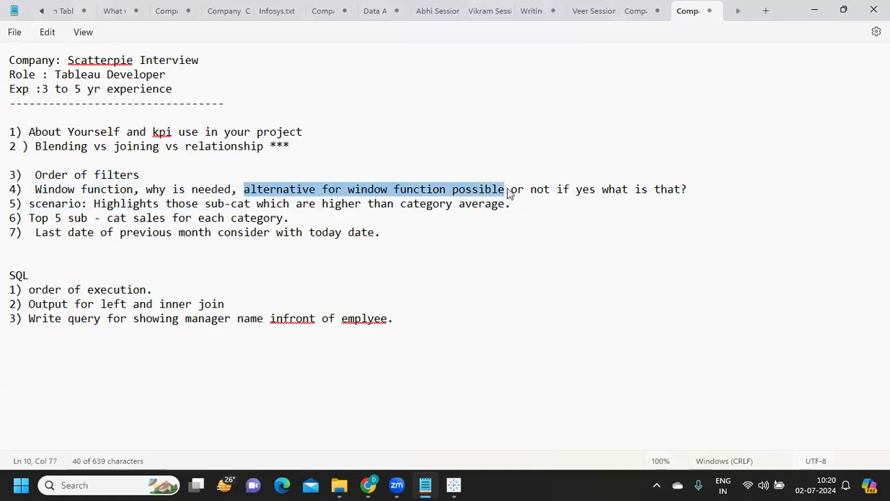
drag(35, 190, 694, 189)
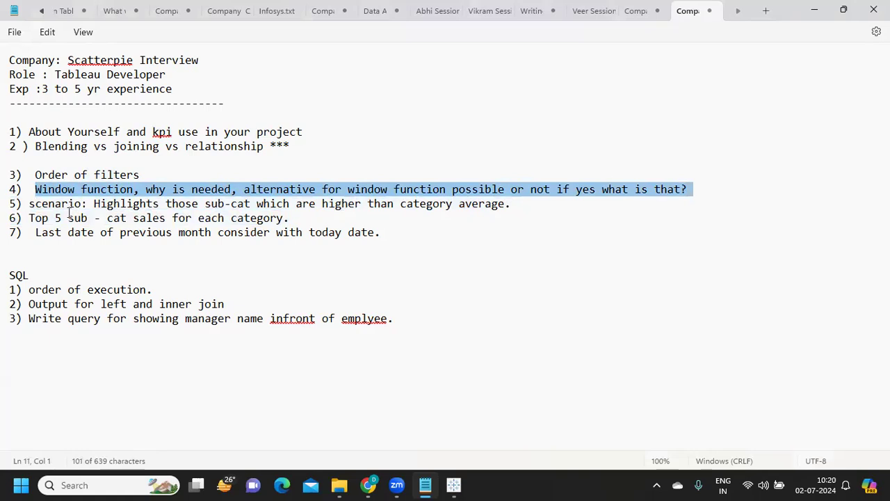
drag(106, 203, 525, 209)
Step: Add the line 'LOD : > {FIXED CAT : AVG(SALES)' under question 5 and highlight it
click(525, 208)
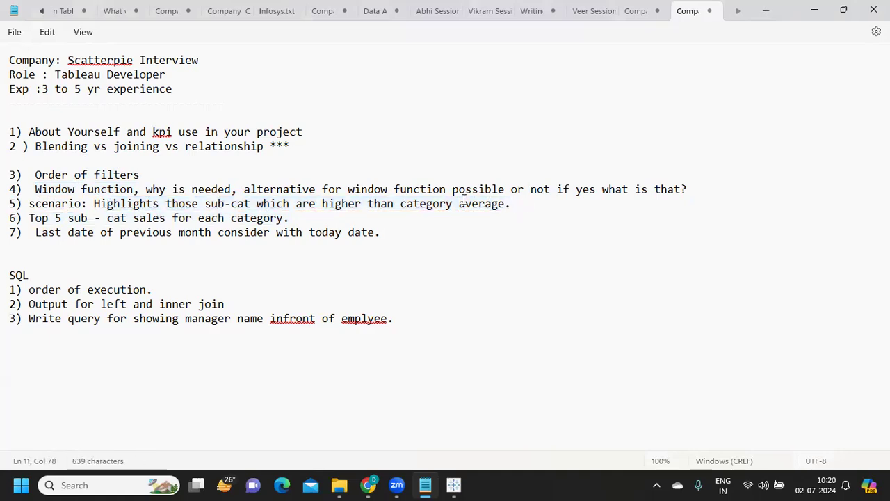
key(Return)
text(LOD)
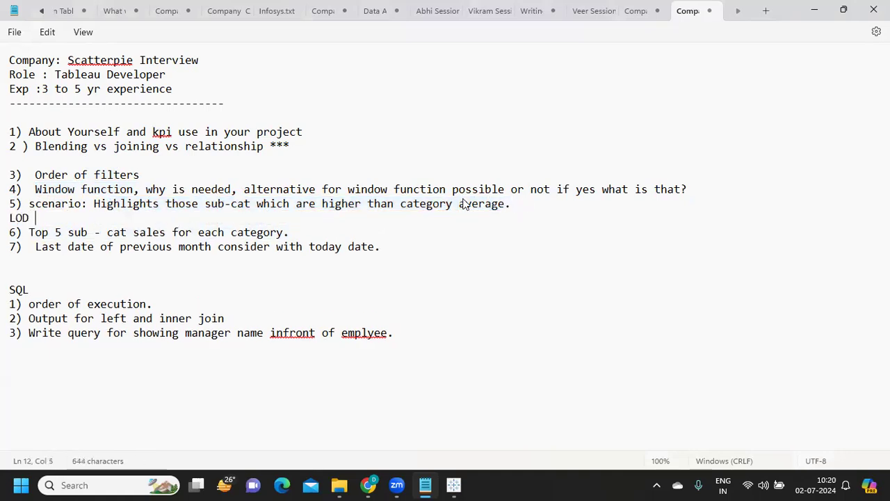
text( : > {FI)
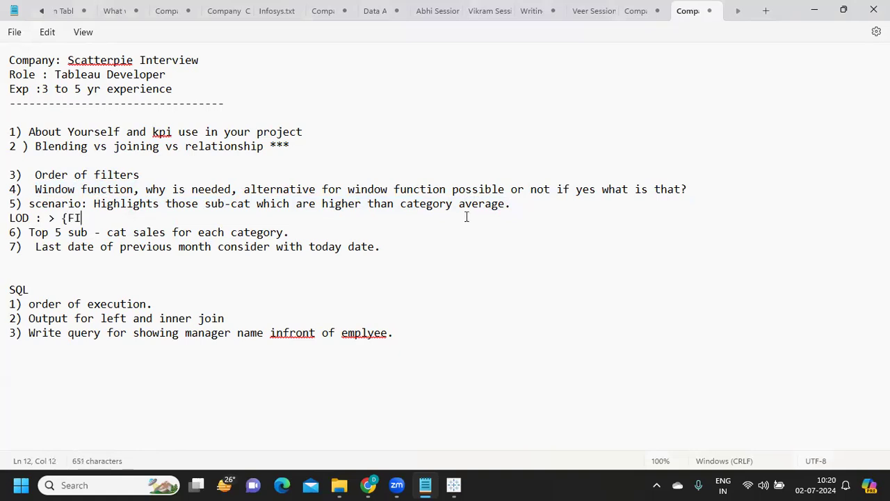
text(XED CAT )
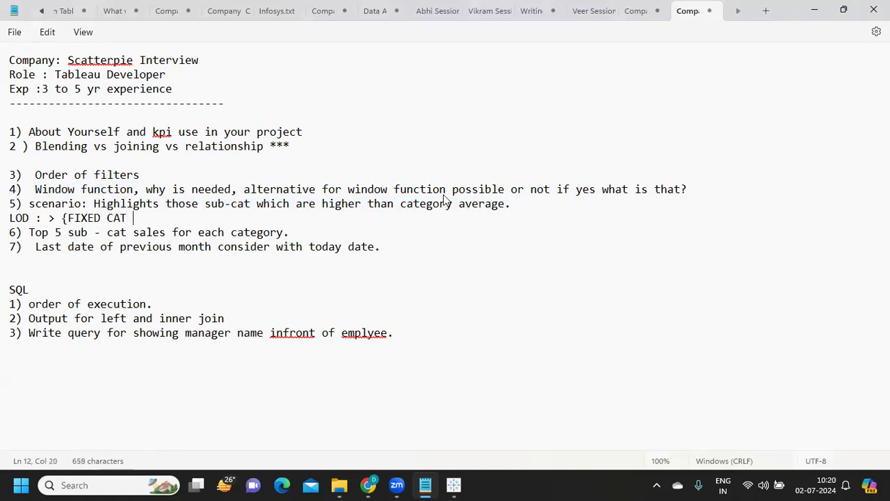
text(: AVG(SALES))
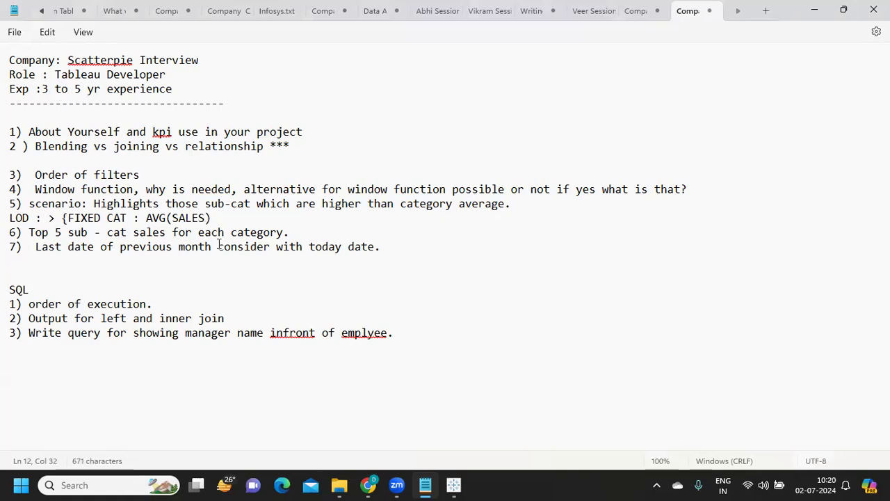
drag(230, 218, 11, 221)
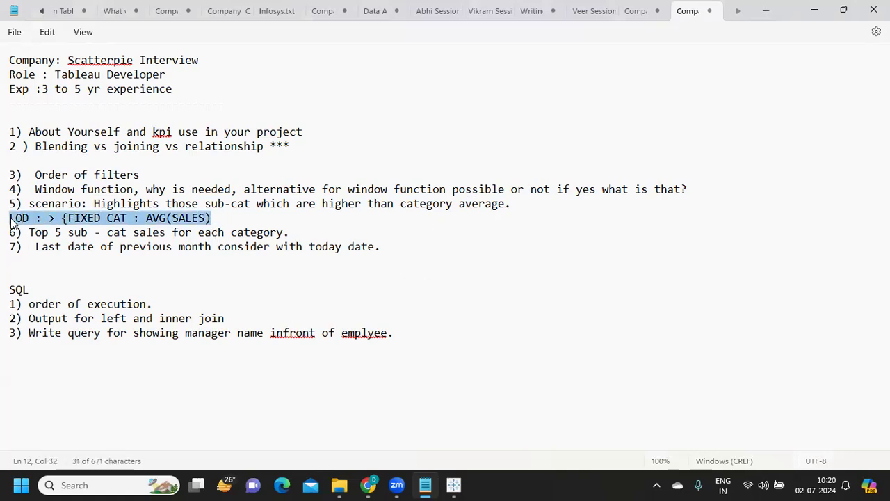
click(147, 219)
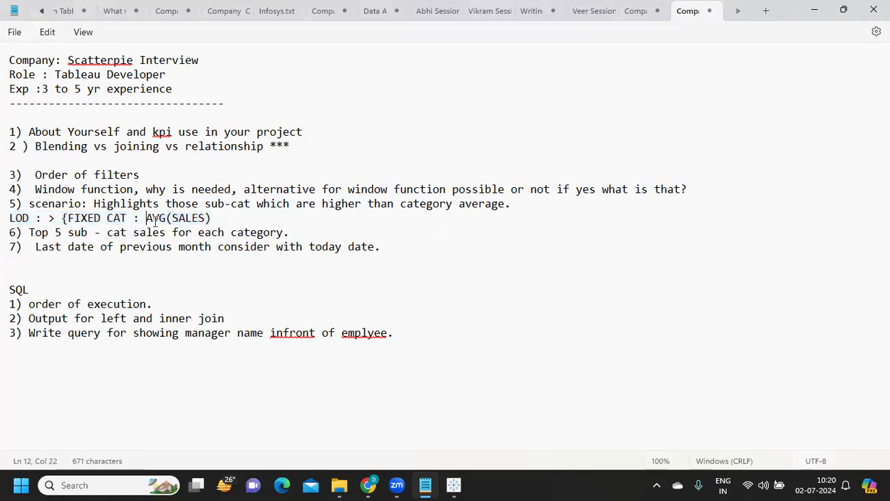
click(226, 218)
drag(211, 218, 153, 221)
click(308, 224)
drag(32, 235, 2, 245)
click(290, 233)
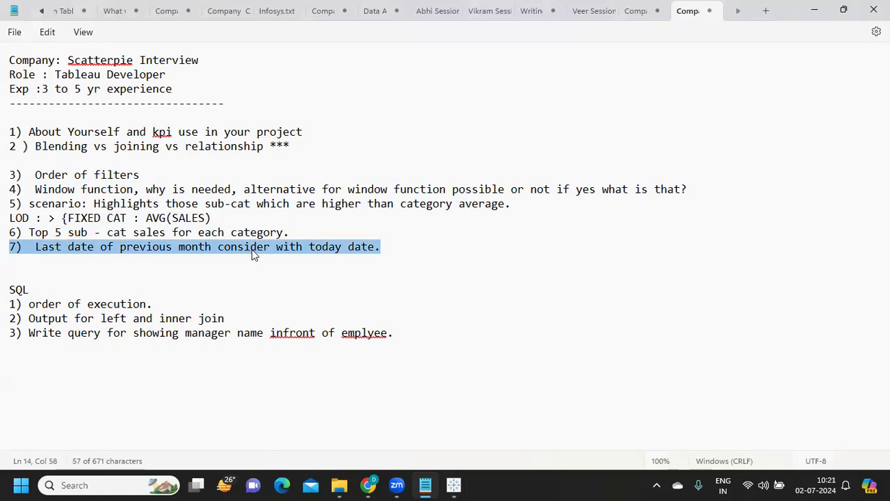
click(220, 257)
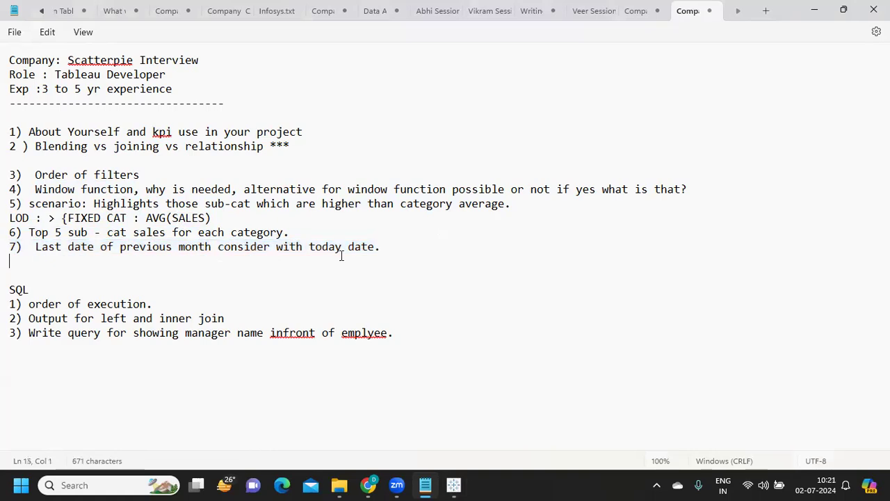
click(396, 250)
drag(396, 250, 4, 249)
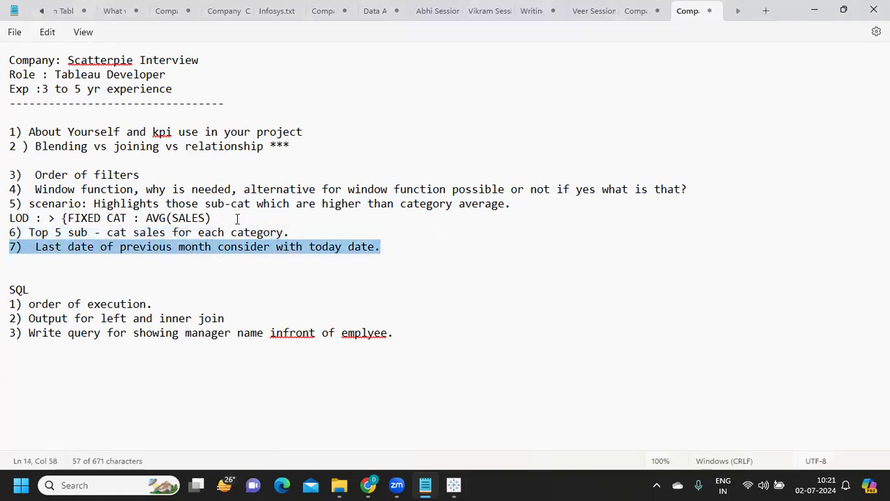
drag(238, 218, 4, 213)
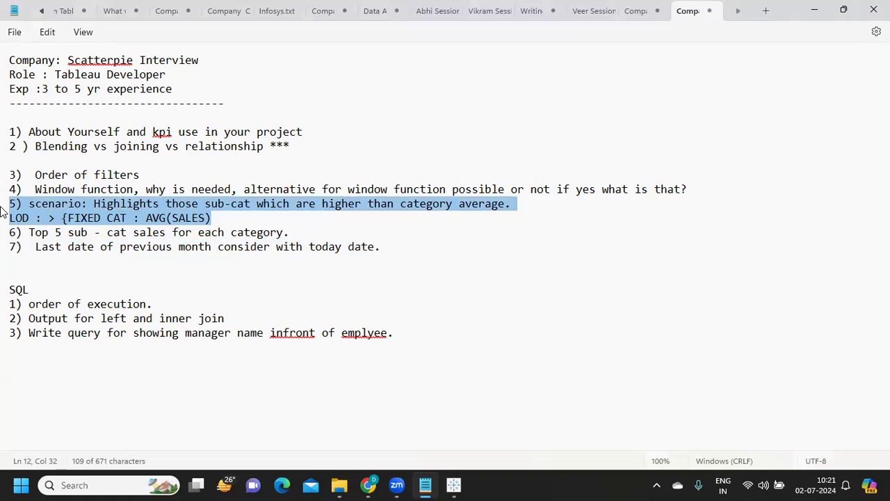
drag(15, 131, 560, 221)
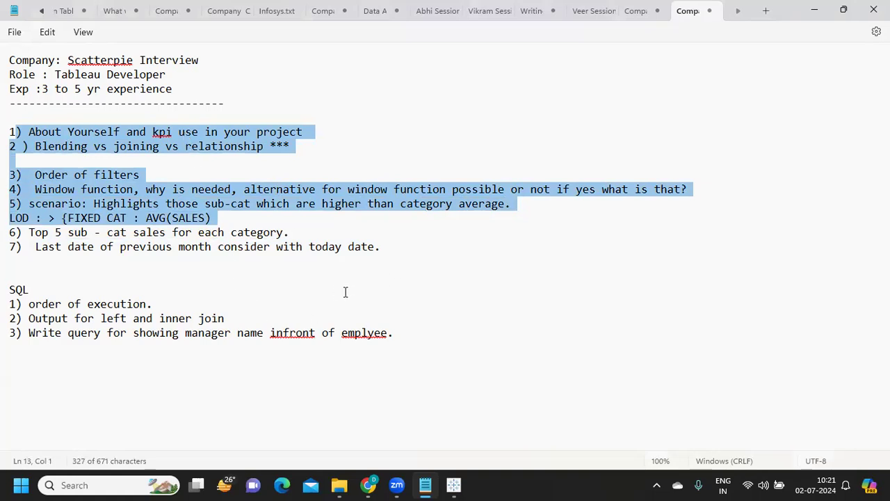
drag(153, 304, 3, 310)
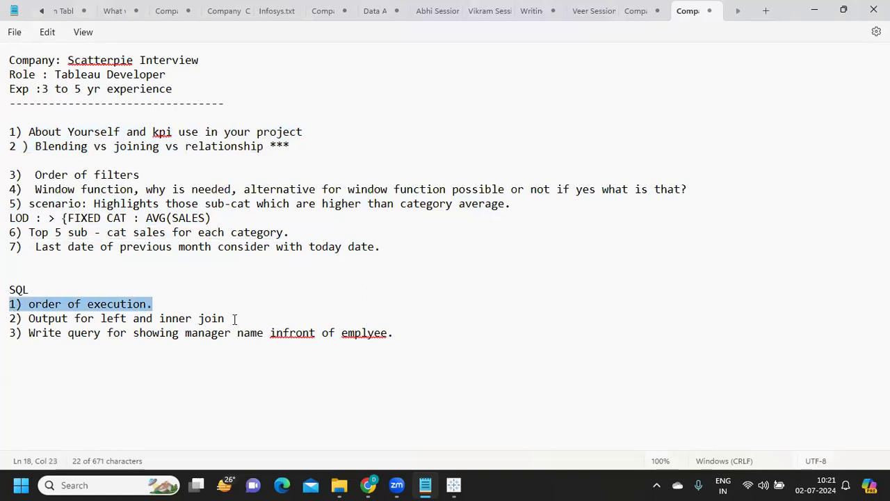
drag(234, 318, 29, 324)
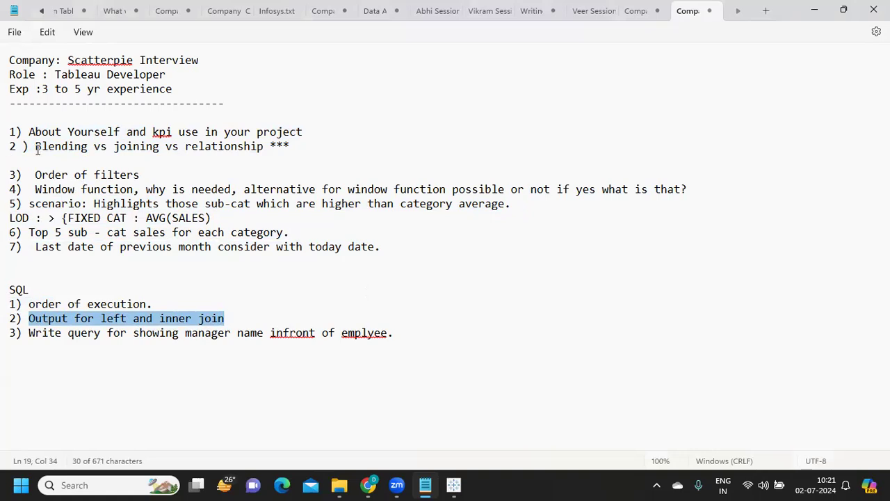
drag(37, 149, 310, 152)
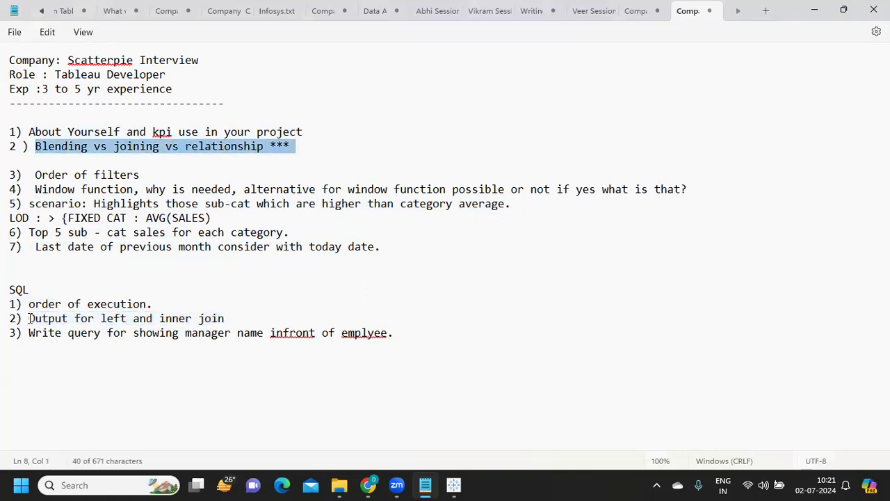
drag(30, 318, 262, 322)
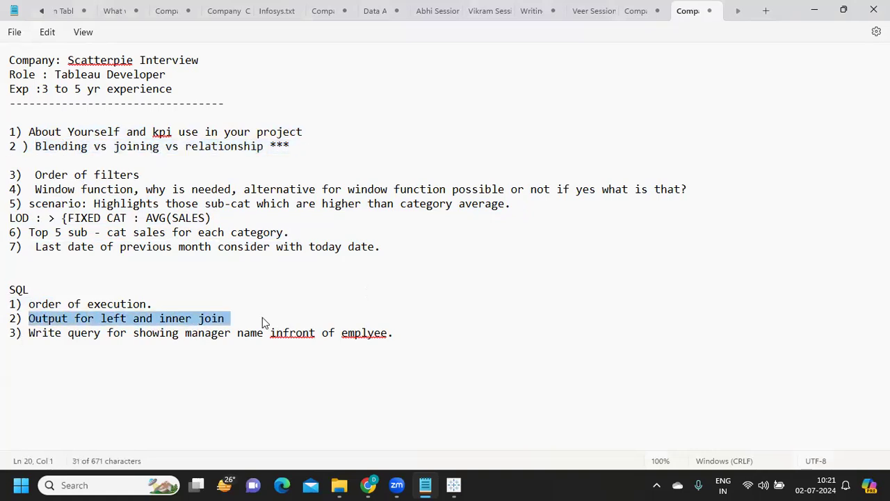
click(109, 319)
double_click(175, 320)
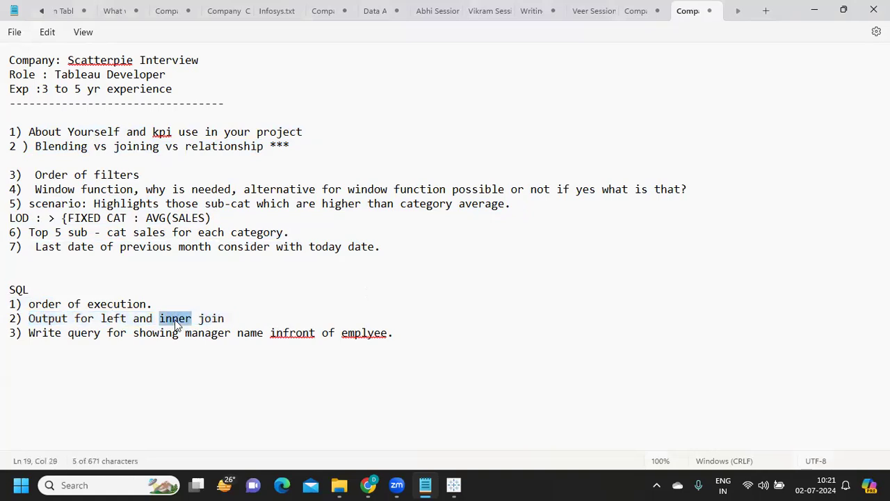
Step: Add a 't1 T2' header under the join question, followed by rows 1 and 1
click(239, 317)
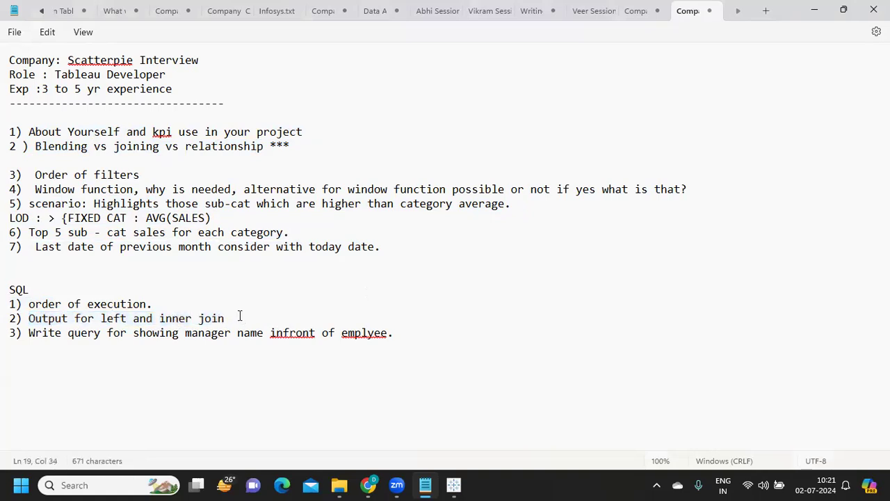
key(Return)
text(t1 )
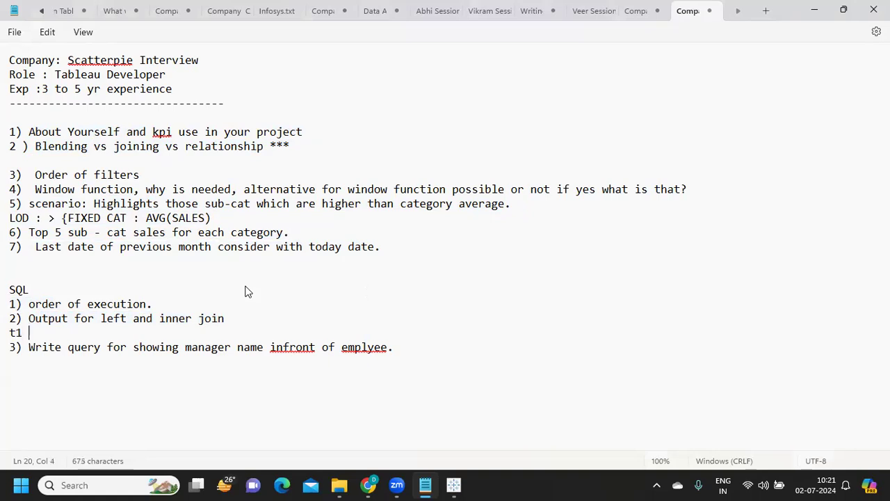
text(  T2)
key(Return)
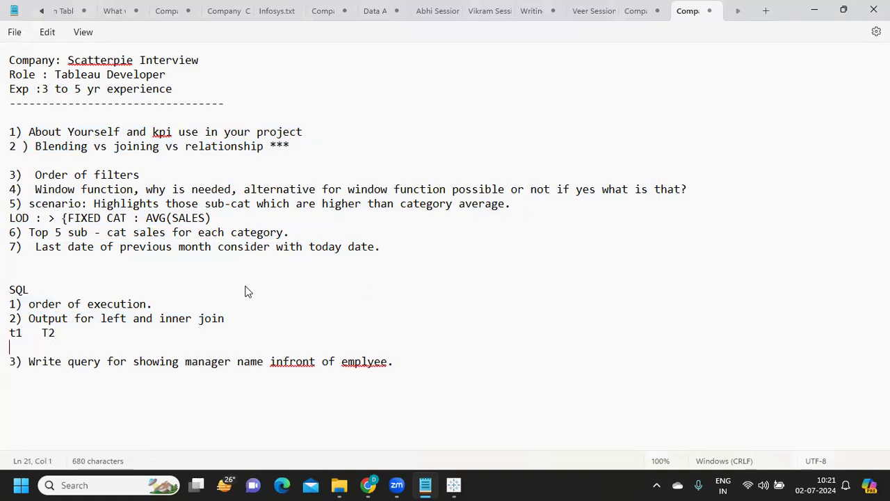
text(1)
key(Return)
text(1)
Step: Add the rows 0, 0 and nULL below the sample data, then return to the 1 rows
key(Return)
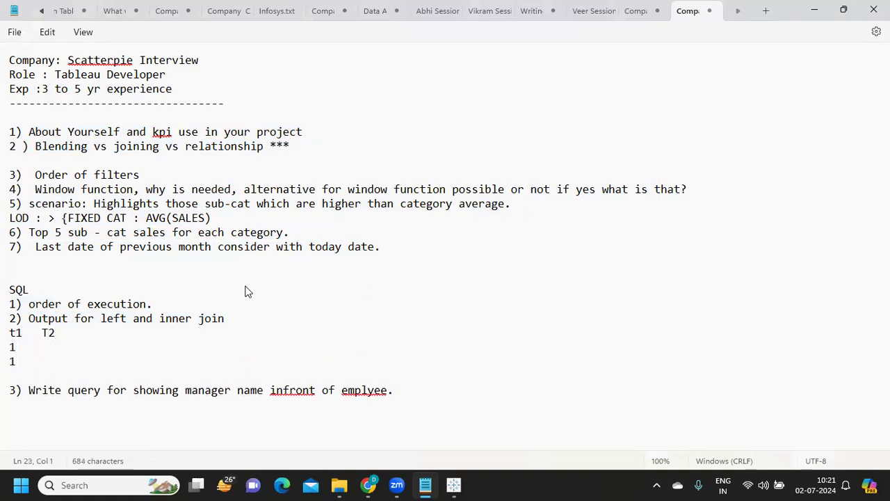
text(0)
key(Return)
text(0n)
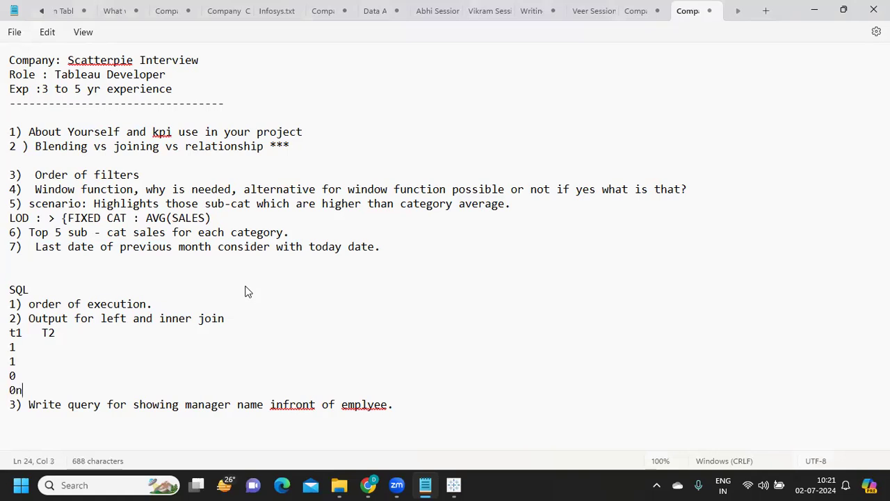
text(n)
key(BackSpace)
key(BackSpace)
key(Return)
text(nULL)
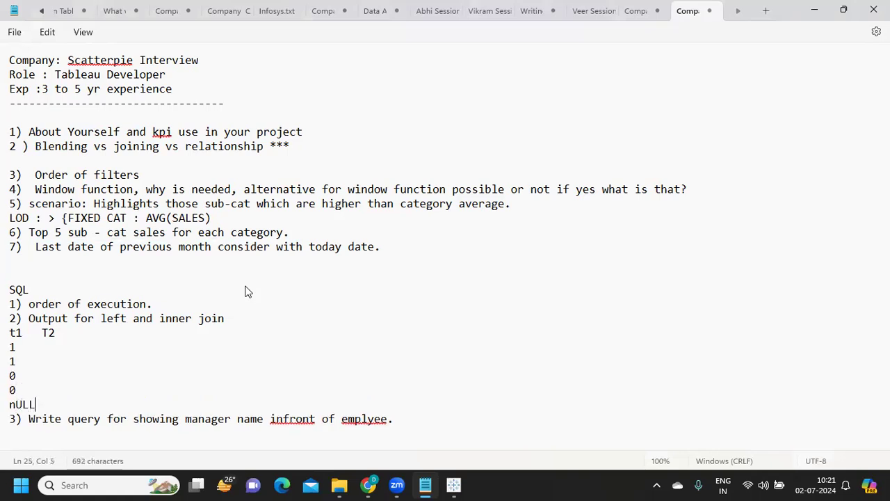
click(60, 347)
click(46, 360)
drag(15, 318, 300, 356)
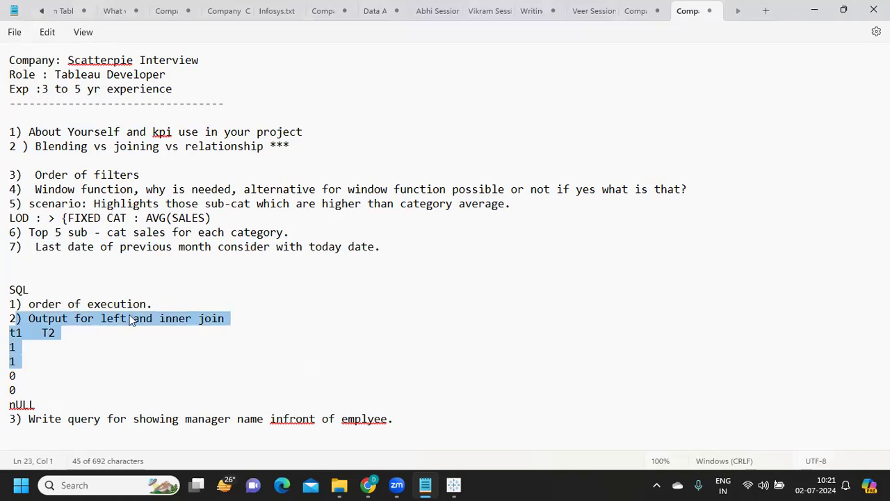
click(108, 320)
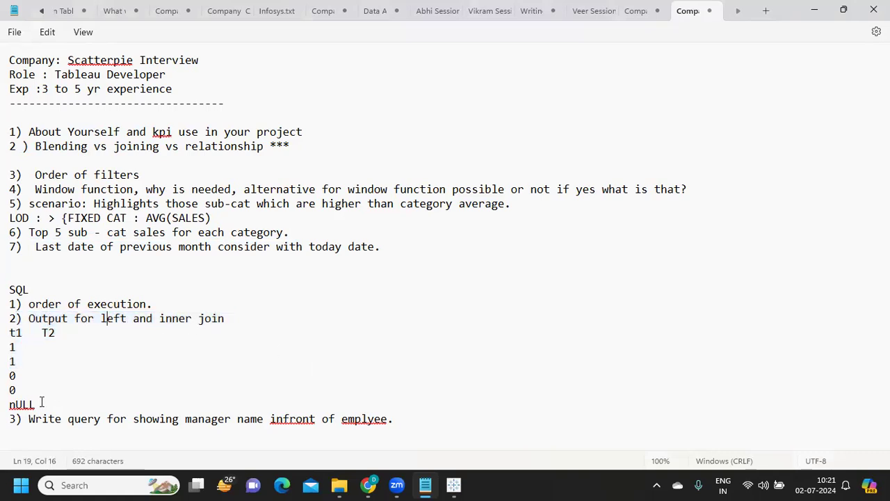
drag(42, 402, 3, 316)
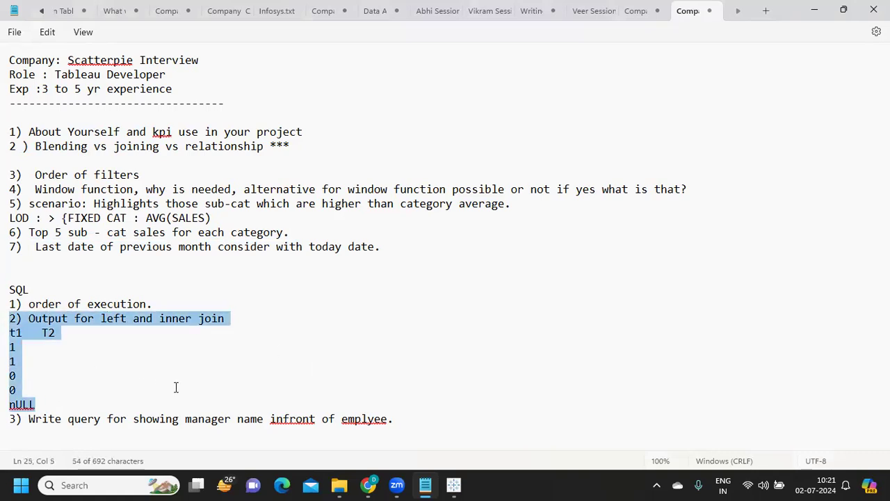
drag(48, 419, 6, 303)
click(412, 421)
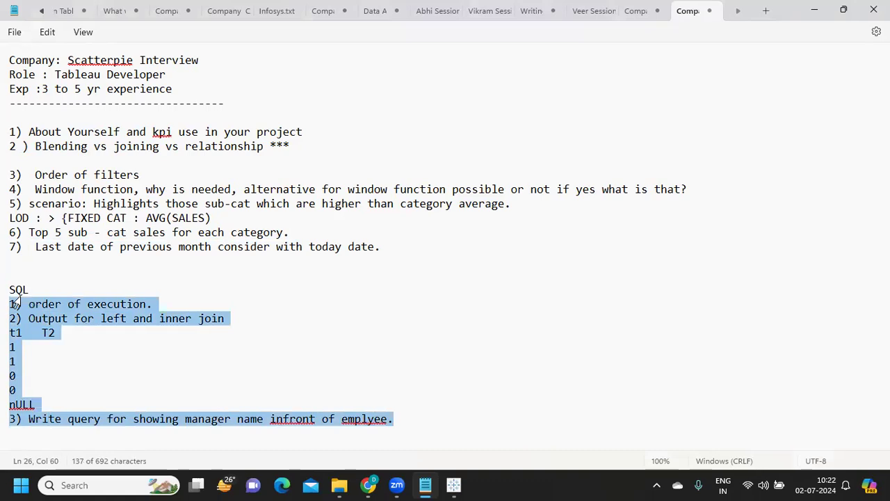
drag(452, 263, 7, 136)
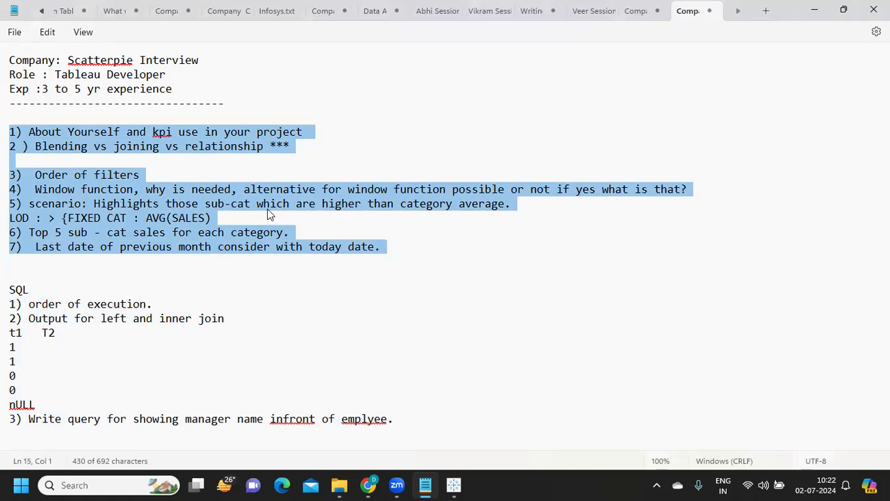
click(27, 159)
drag(10, 131, 505, 414)
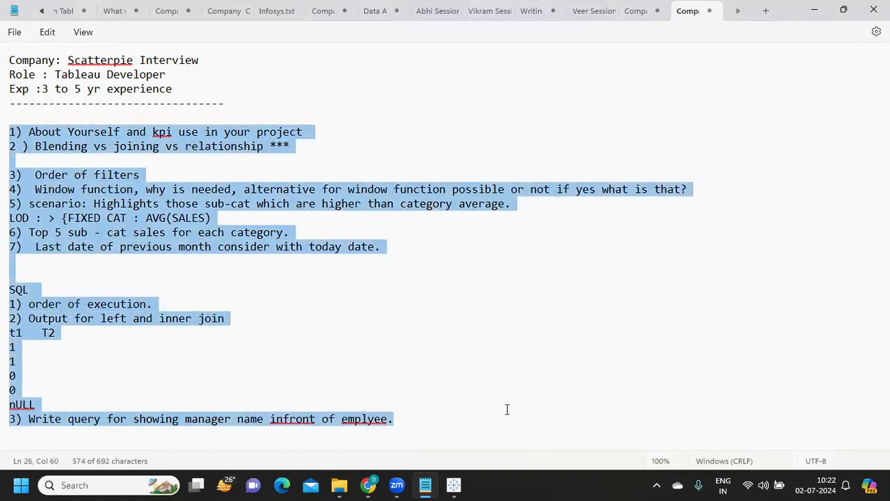